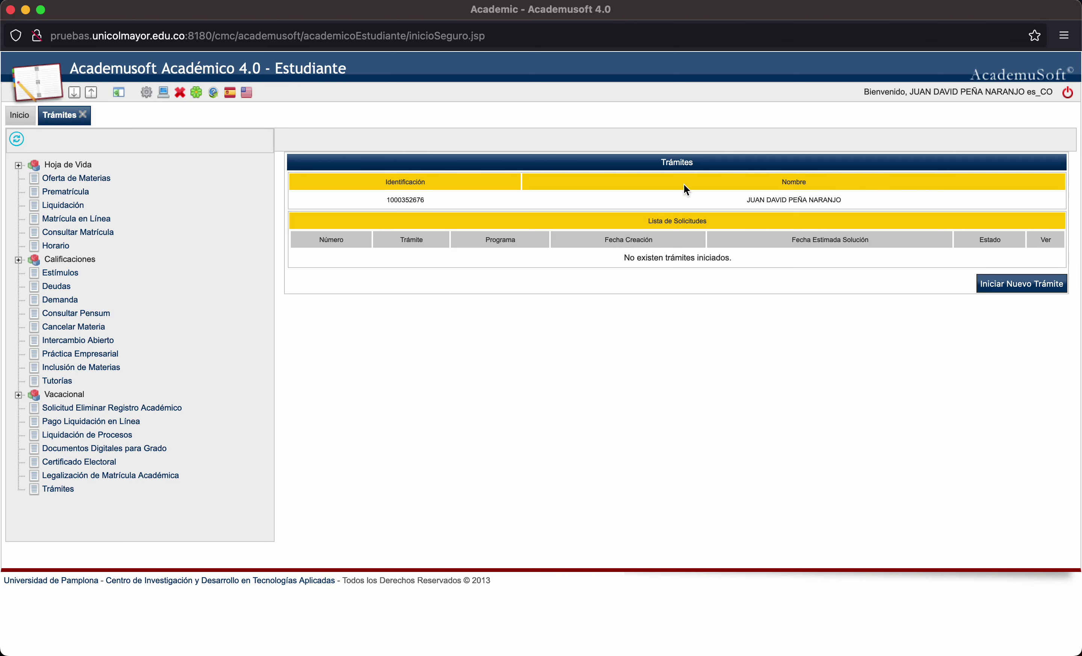
# Start a new CERTIFICADO DE NOTAS request for the program ADMINISTRACIÓN DE EMPRESAS COMERCIALES - NOCHE and continue to its parameters
pyautogui.moveTo(668, 219); pyautogui.dragTo(707, 220)
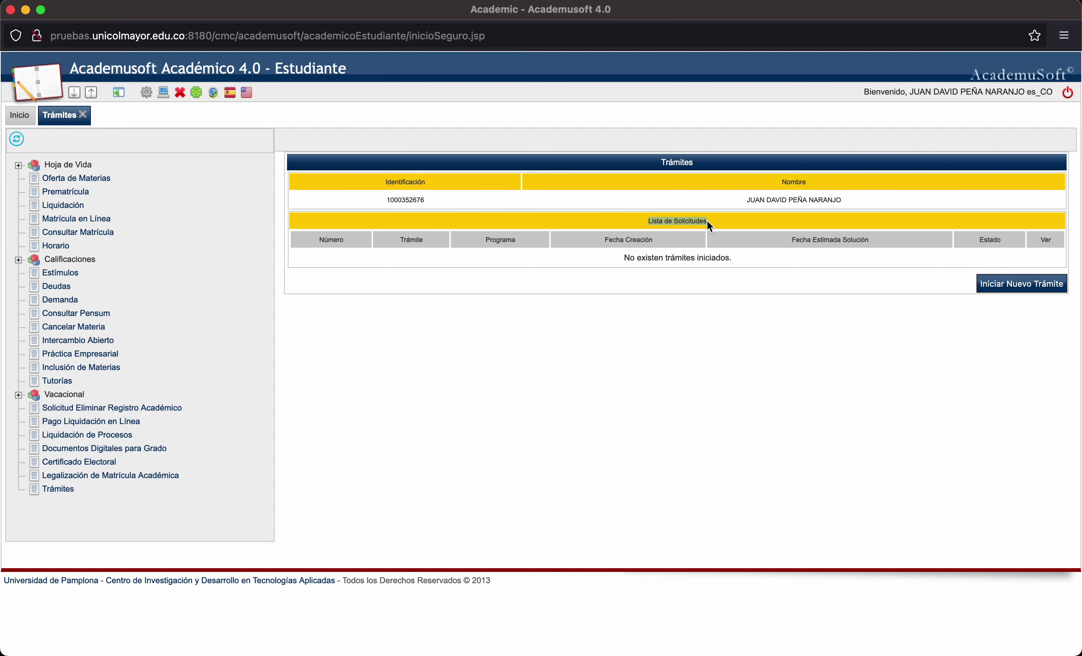
pyautogui.click(683, 358)
pyautogui.click(1037, 287)
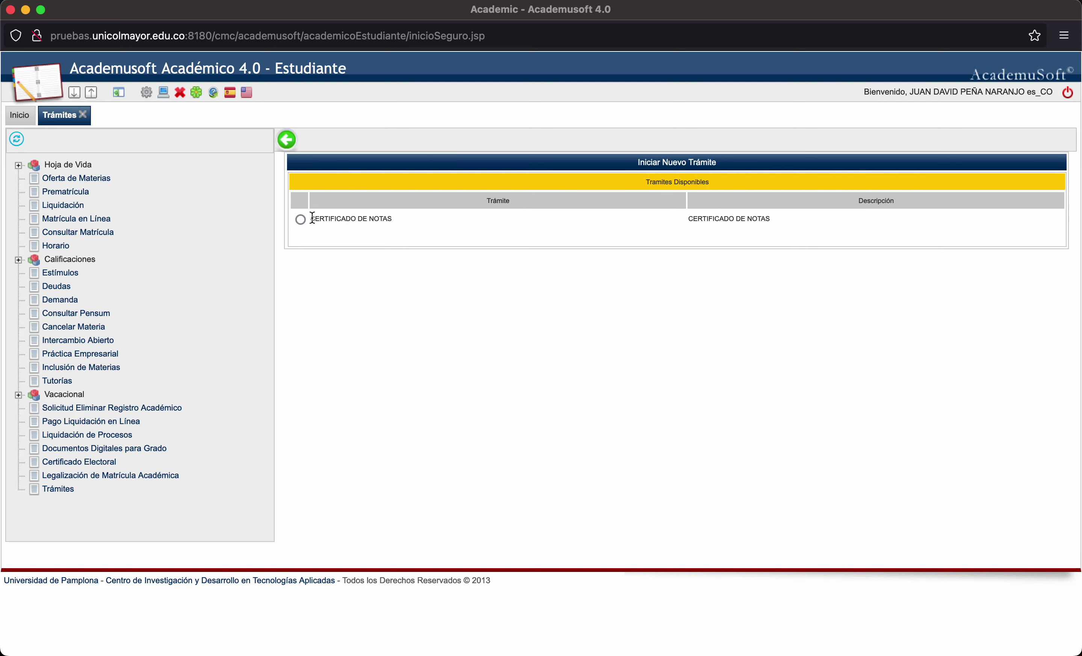
pyautogui.click(300, 220)
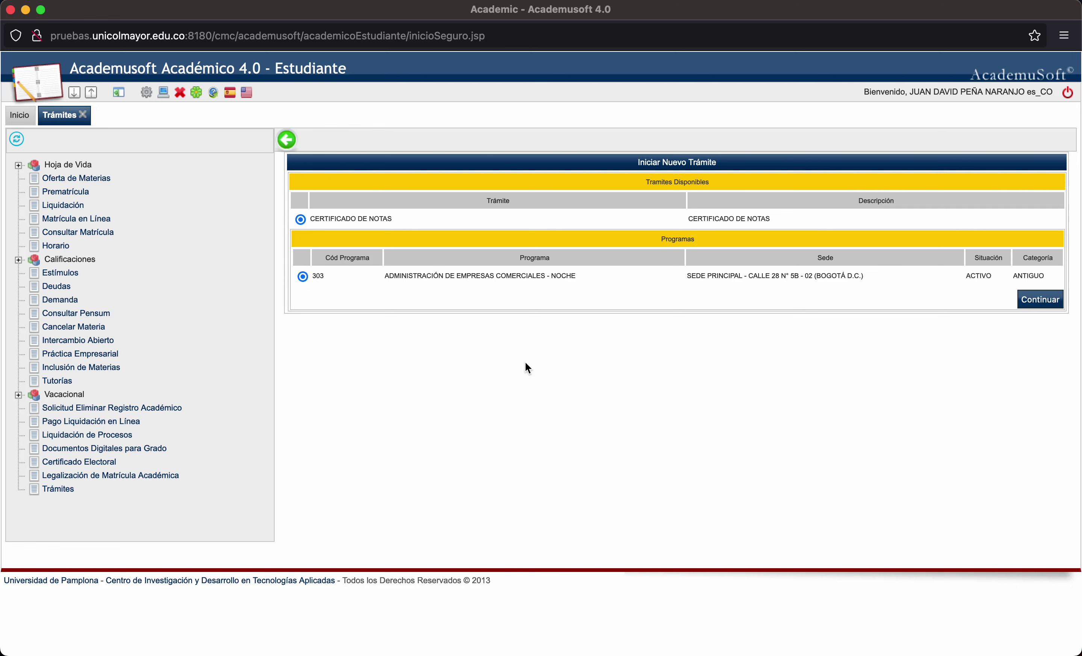
pyautogui.click(1053, 304)
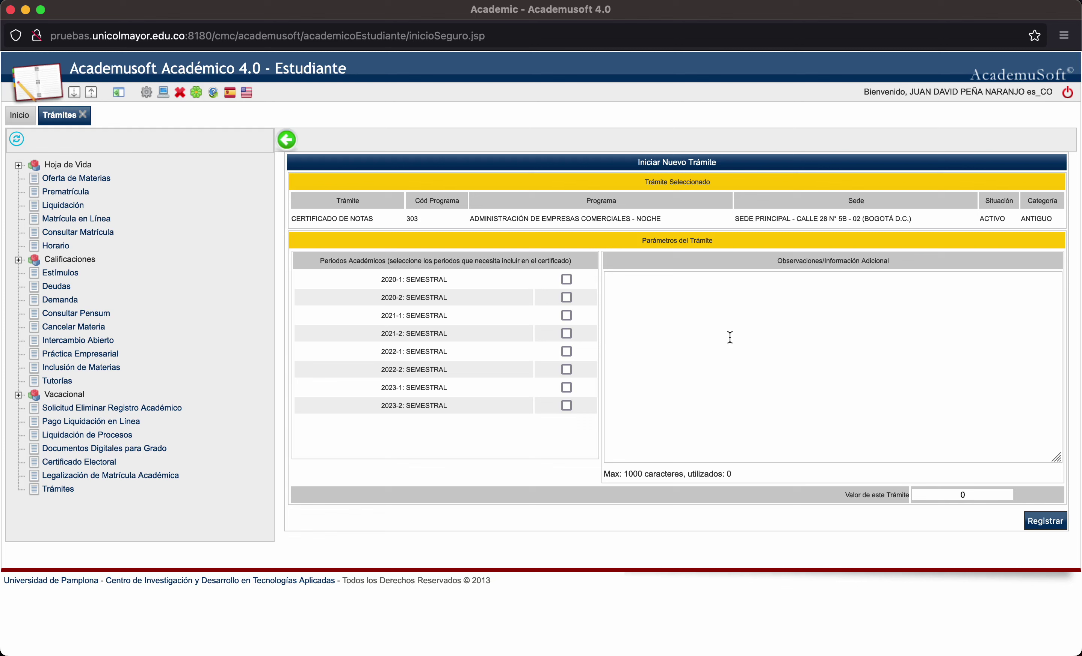
# Include all academic periods from 2020-1 to 2023-2 in the certificate
pyautogui.click(566, 280)
pyautogui.click(566, 298)
pyautogui.click(566, 316)
pyautogui.click(566, 334)
pyautogui.click(567, 353)
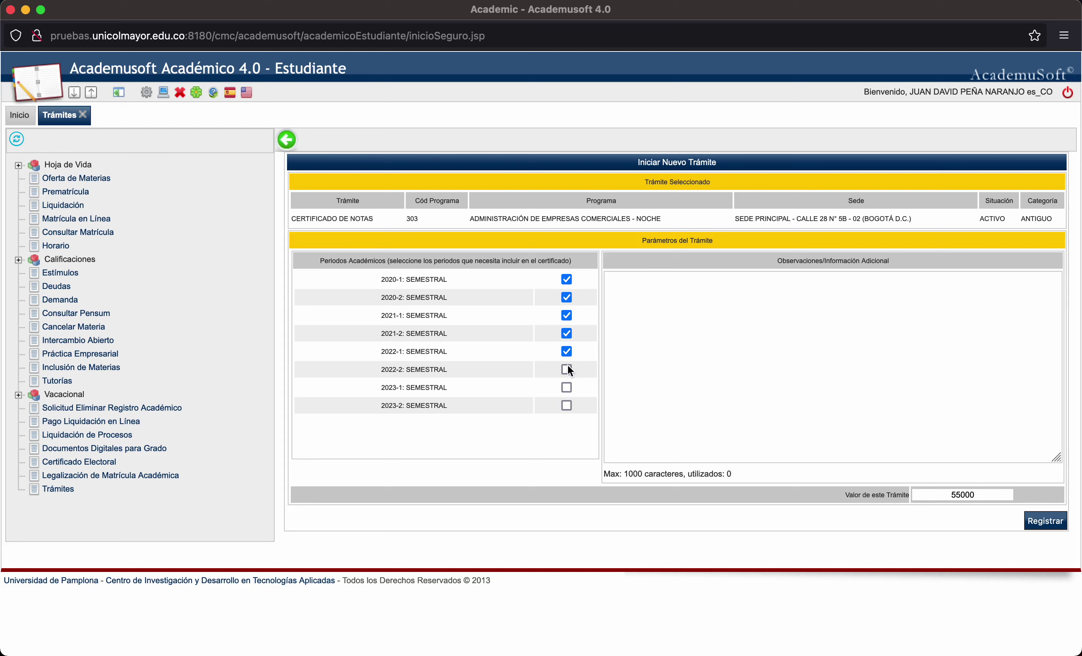
pyautogui.click(566, 389)
pyautogui.click(565, 406)
# Copy the prepared request text with the WES delivery details from the text editor into the request's Observaciones/Información Adicional
pyautogui.click(787, 338)
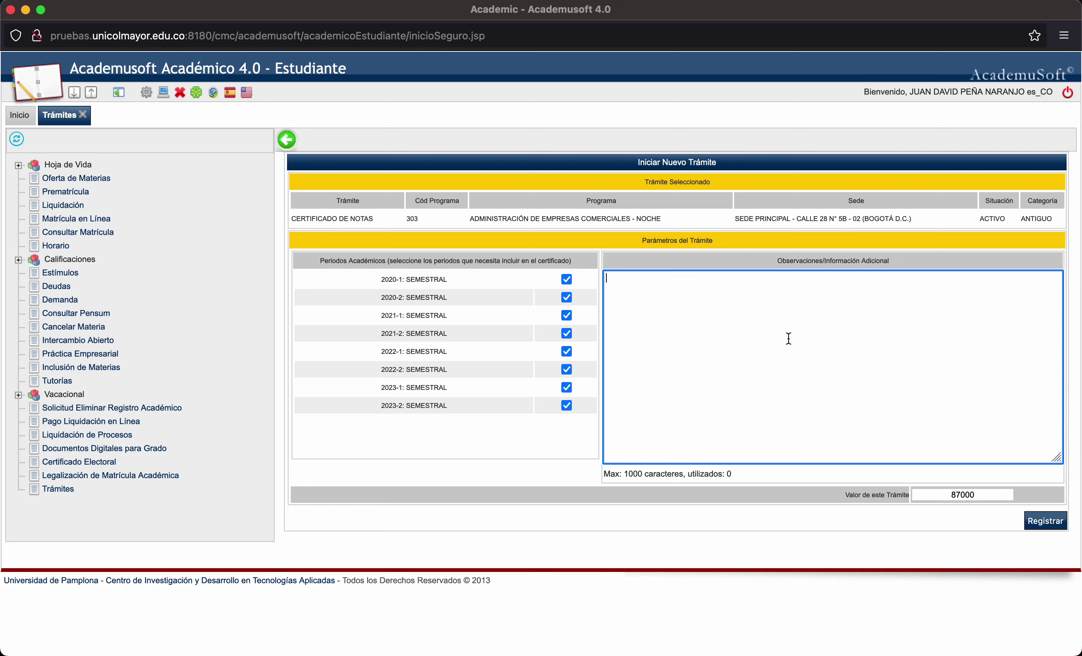
pyautogui.press('super+Tab')
pyautogui.press('super+Tab')
pyautogui.press('super+Tab')
pyautogui.press('super+Tab')
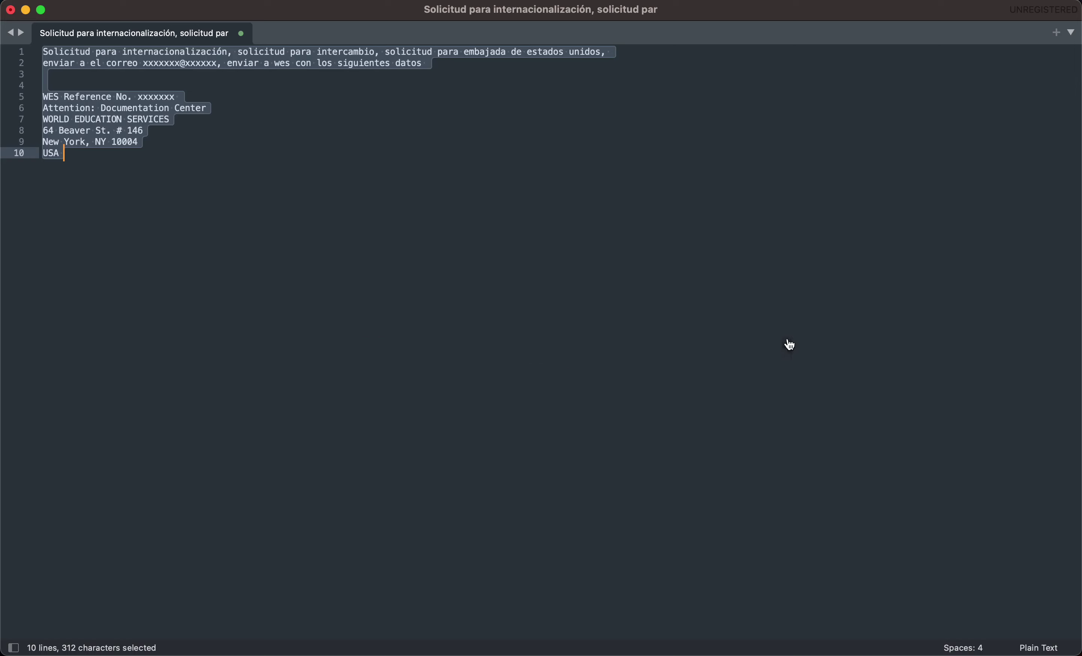
pyautogui.press('super+c')
pyautogui.press('super+Tab')
pyautogui.press('super+v')
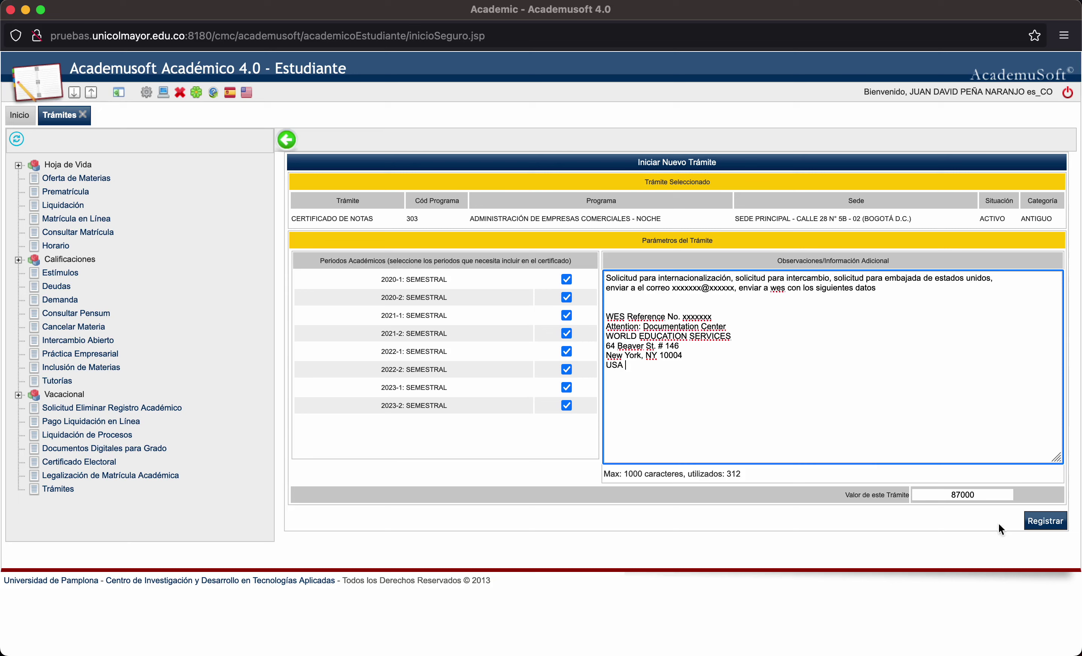
# Register the certificate request, accept the confirmation, and return to the list of requests
pyautogui.click(1037, 522)
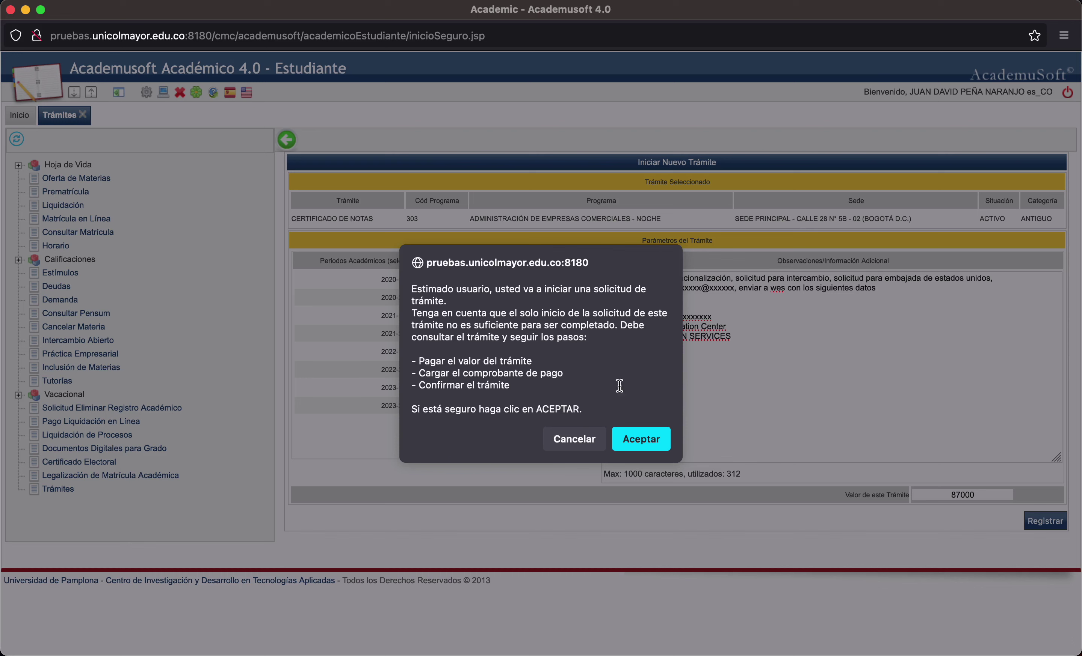
pyautogui.click(637, 440)
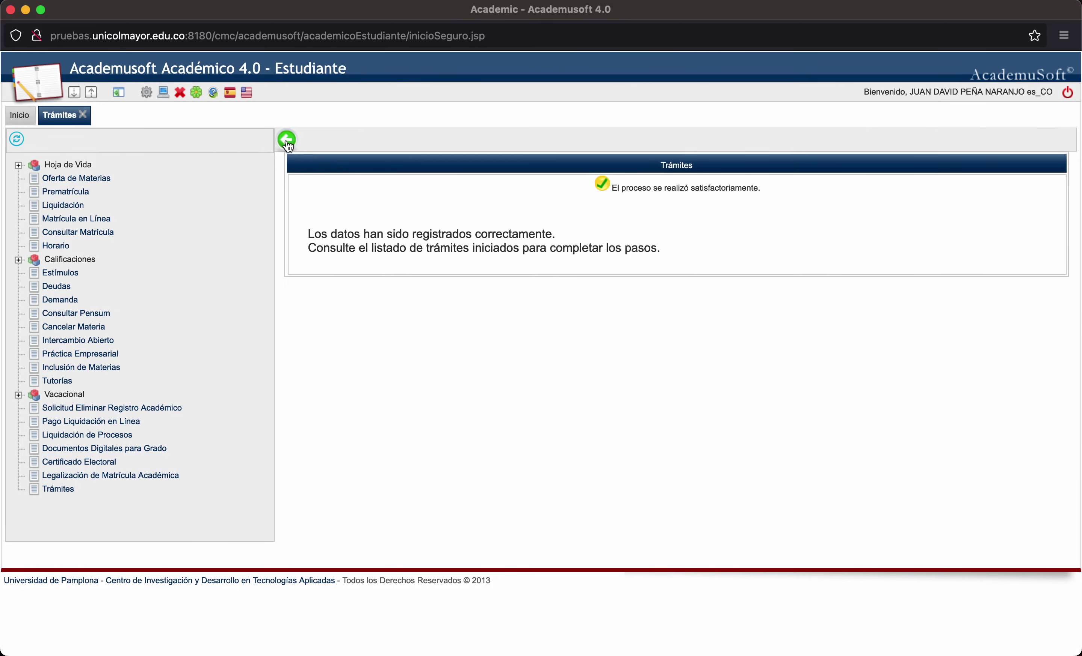
pyautogui.click(286, 141)
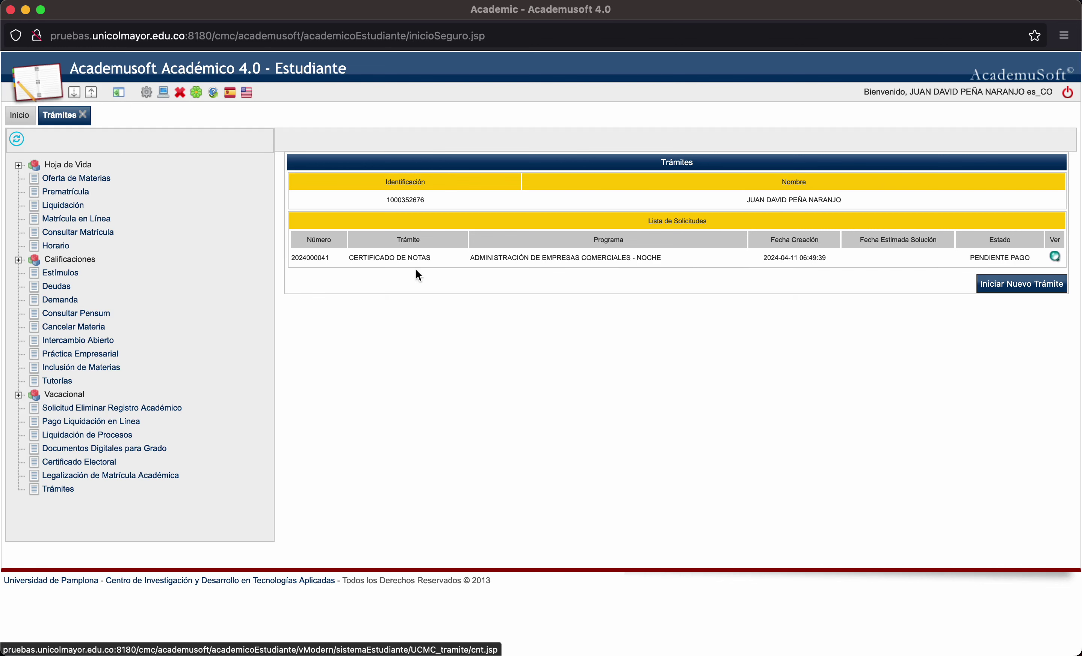
# Highlight the new request's number and status in the list, and open its details
pyautogui.doubleClick(319, 258)
pyautogui.click(658, 368)
pyautogui.moveTo(968, 256); pyautogui.dragTo(1026, 255)
pyautogui.click(1054, 256)
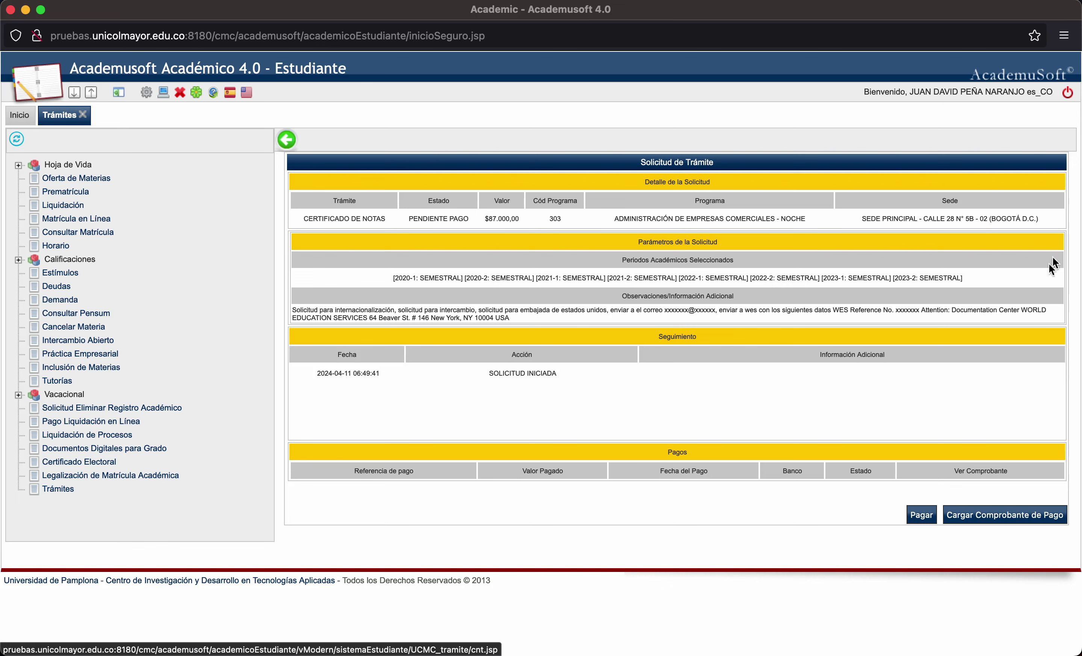
# Open the AVISOR payment portal for the request, and return to the request details
pyautogui.click(921, 516)
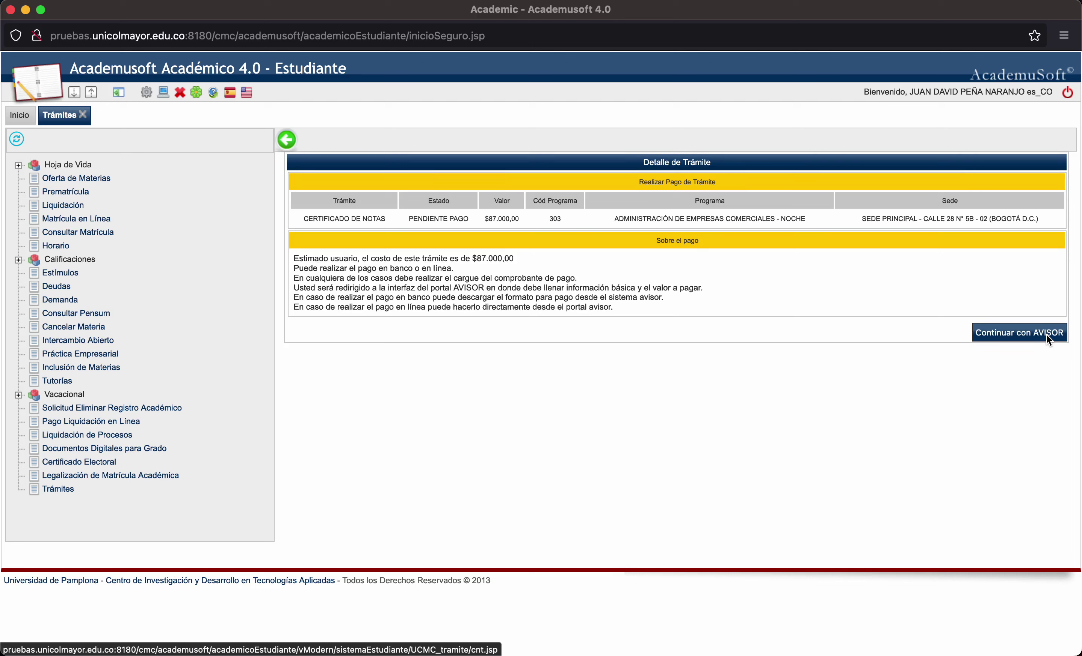
pyautogui.click(1046, 335)
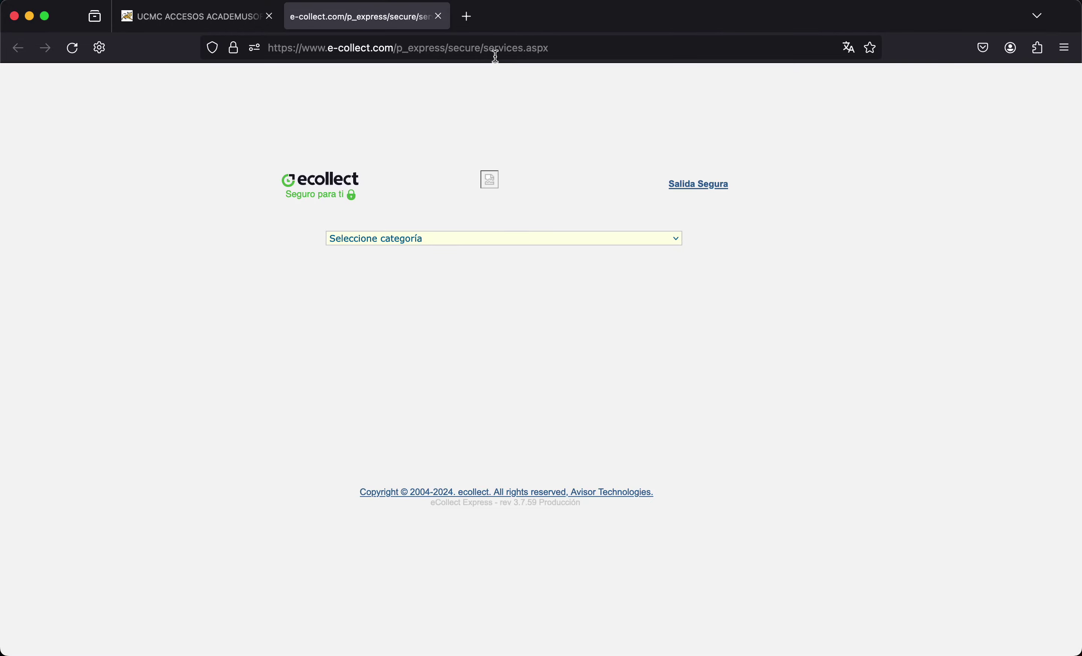
pyautogui.hotkey('ctrl', 'Up')
pyautogui.click(853, 331)
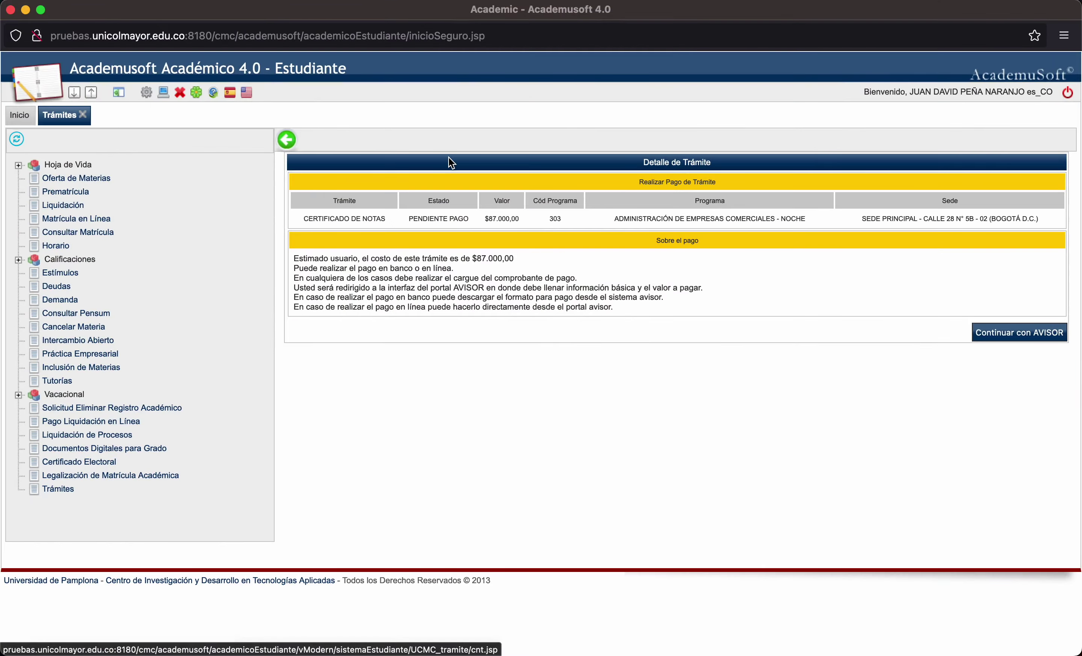
pyautogui.click(294, 139)
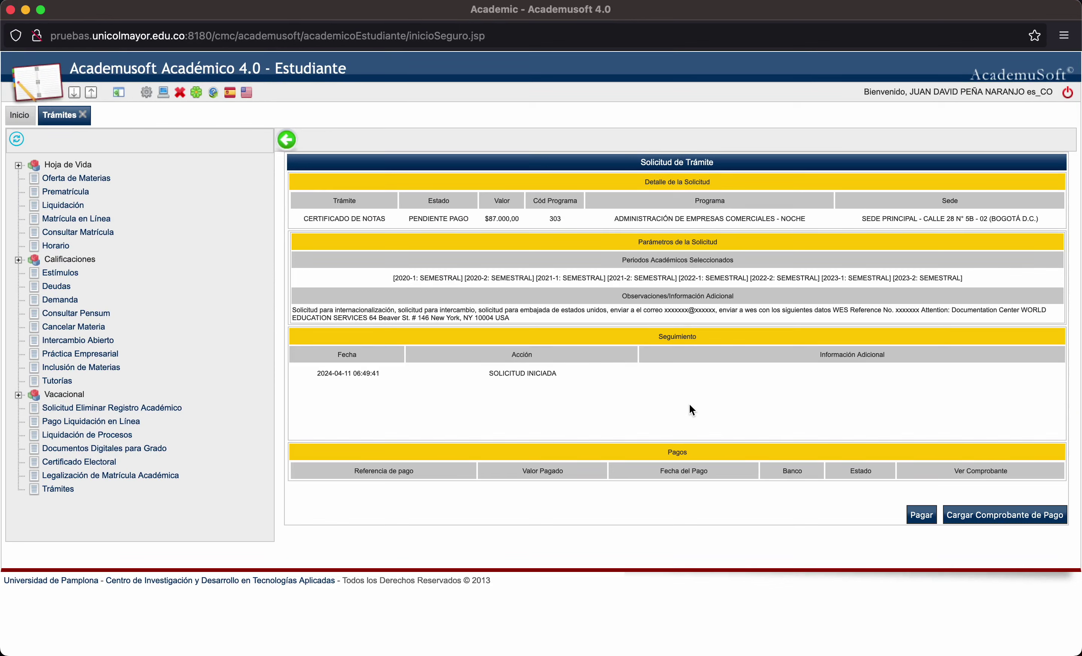
# Open the payment receipt upload form, and copy the form number from the RECIBO_PAGO PDF in the Escritorio folder
pyautogui.click(1050, 515)
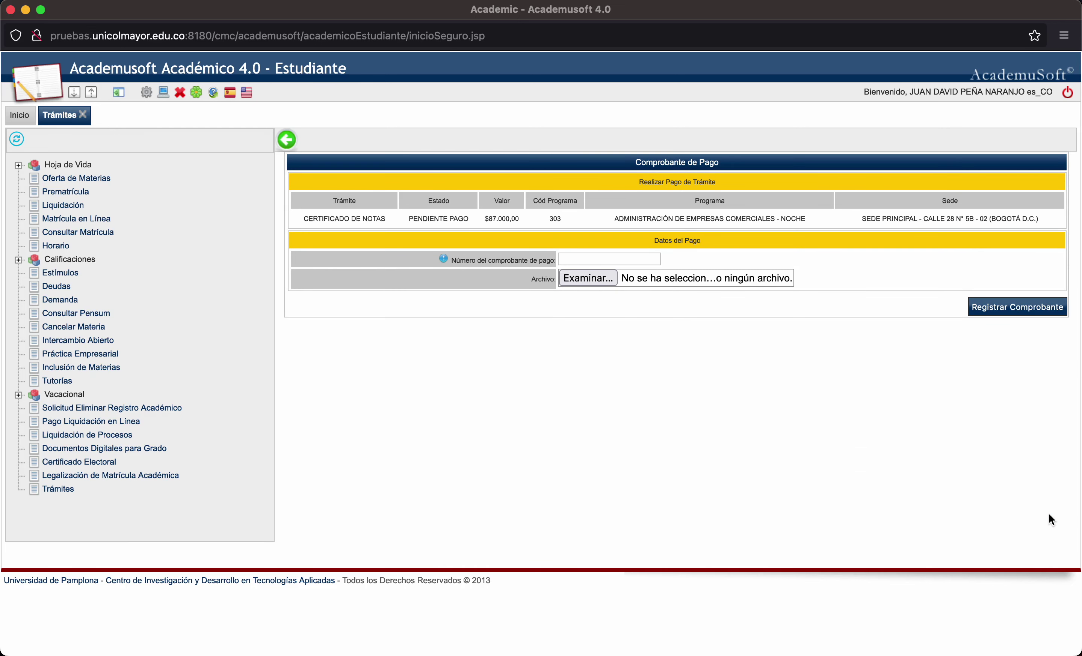
pyautogui.press('super+Tab')
pyautogui.press('super+Tab')
pyautogui.press('super+Tab')
pyautogui.press('super+Tab')
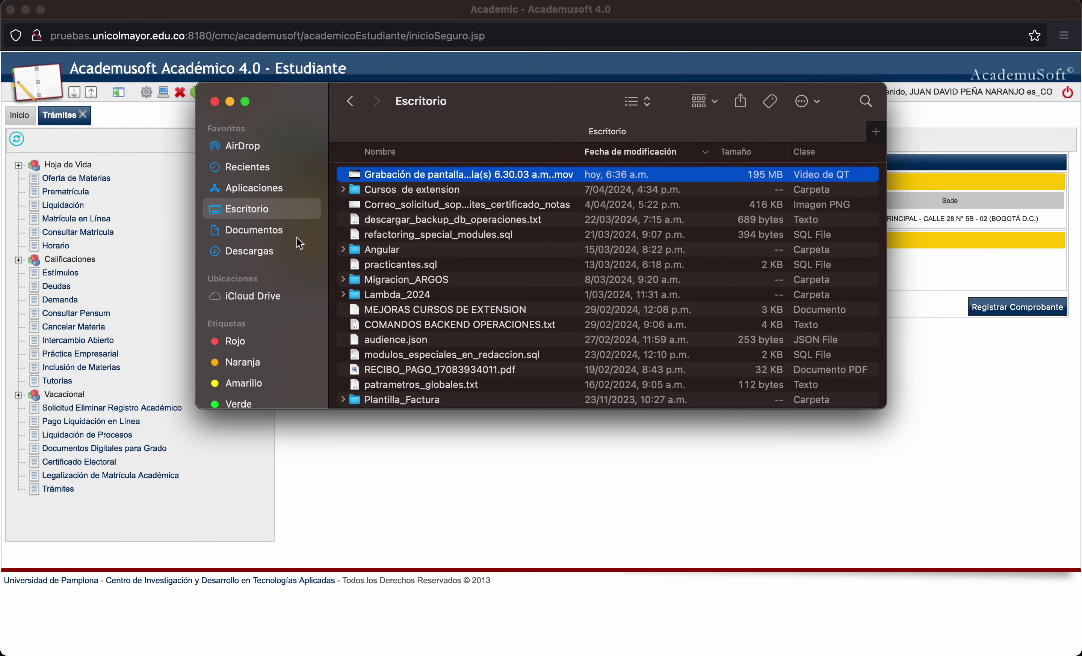
pyautogui.scroll(-5, 423, 287)
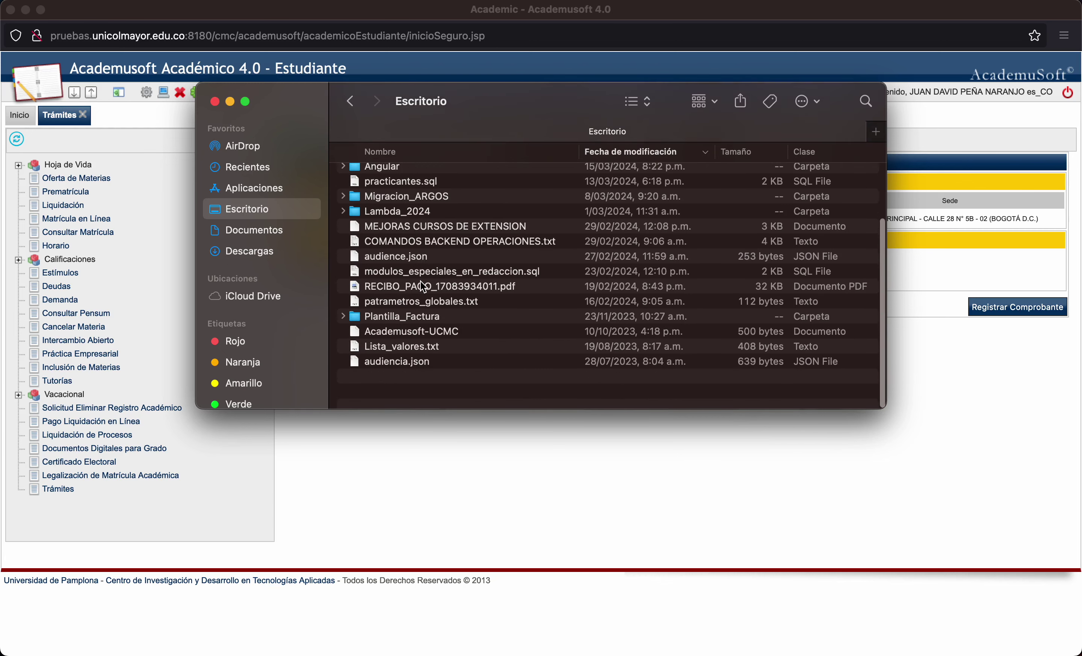
pyautogui.click(388, 318)
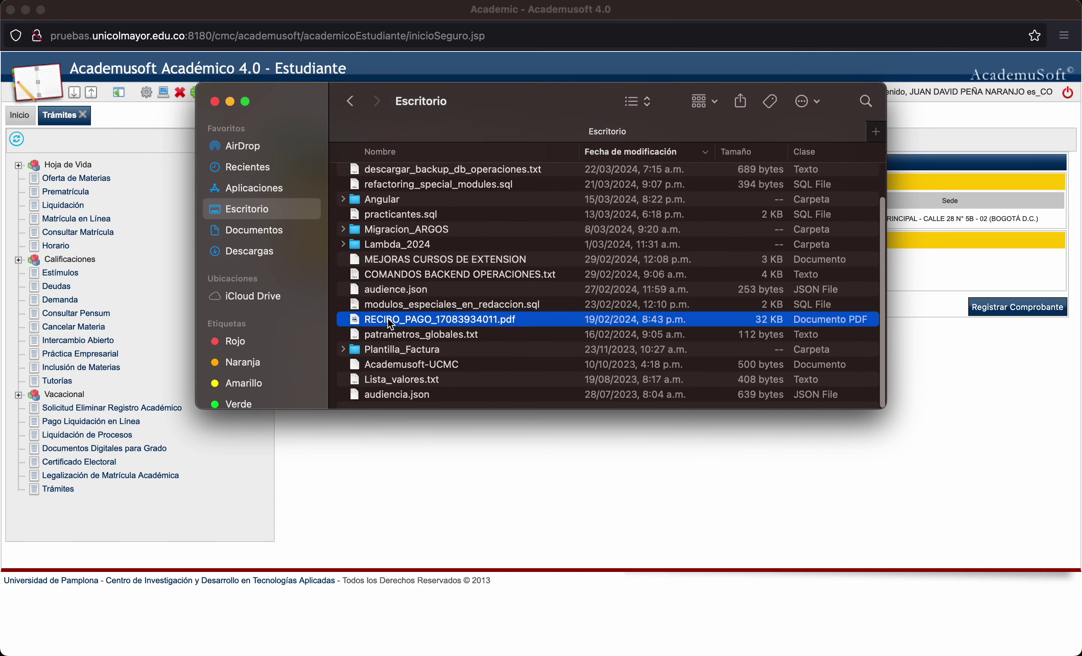
pyautogui.press('space')
pyautogui.doubleClick(660, 198)
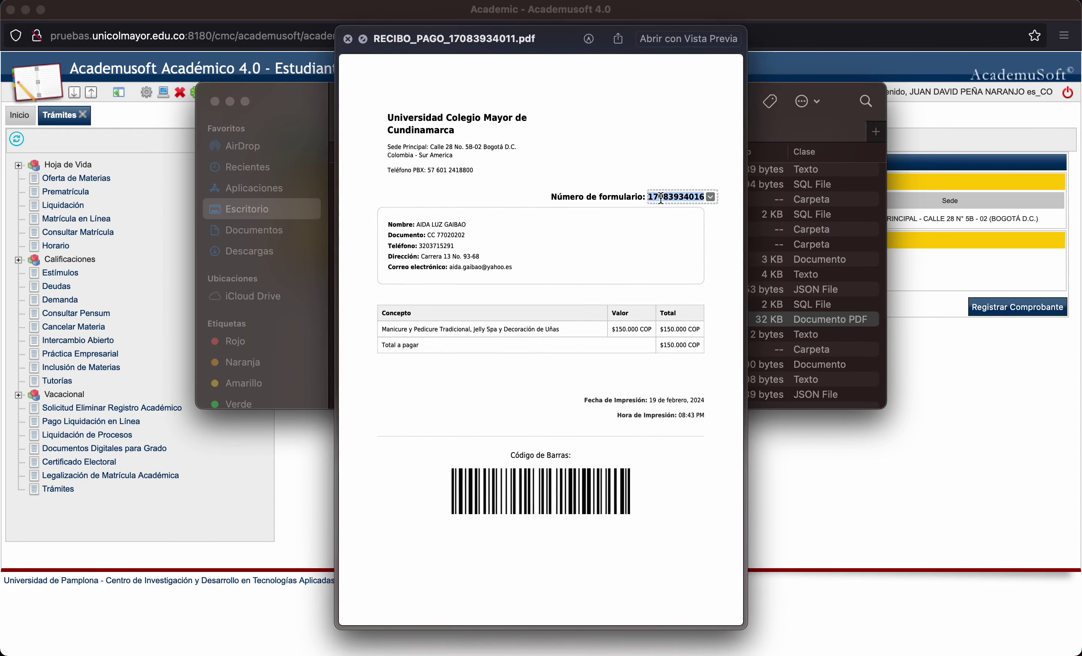
pyautogui.rightClick(661, 199)
pyautogui.click(670, 207)
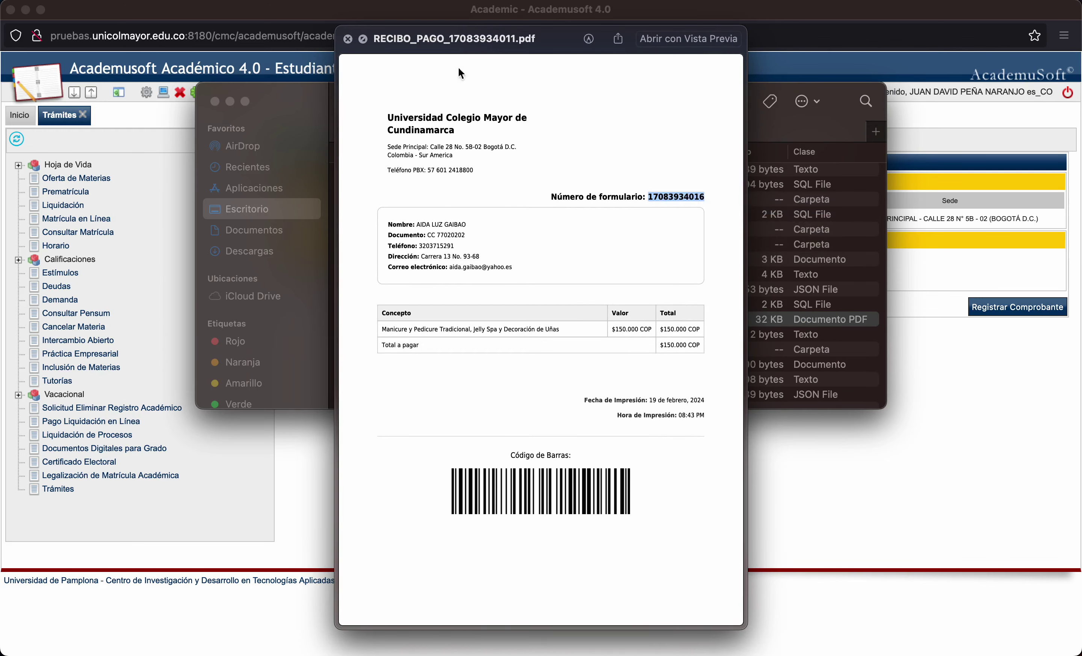
pyautogui.click(348, 38)
pyautogui.click(782, 431)
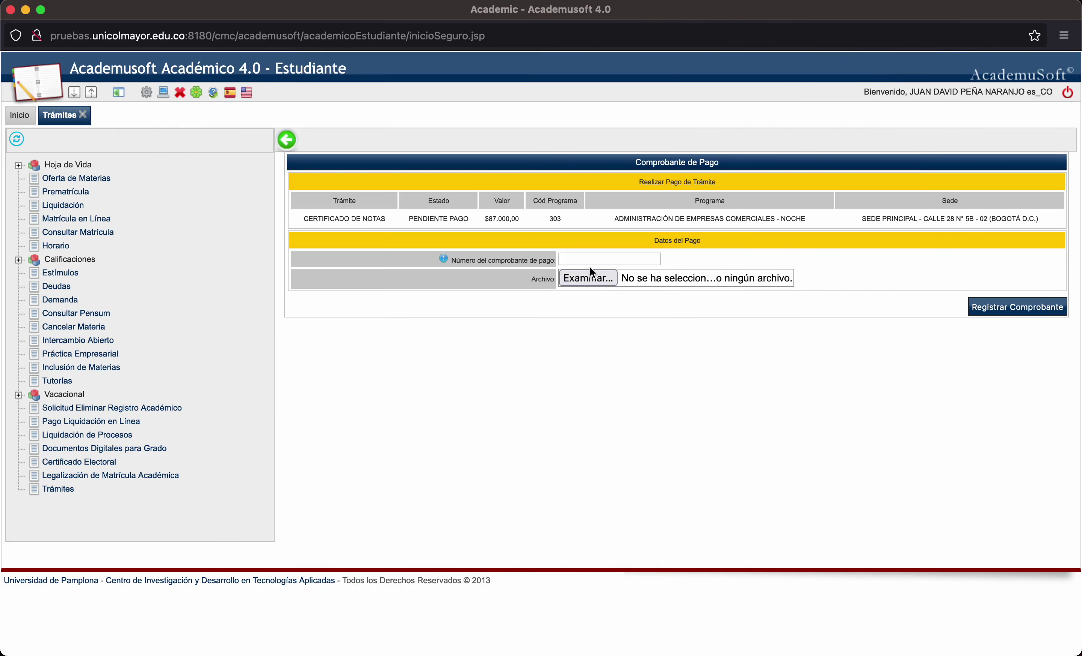
# Attach the RECIBO_PAGO PDF as the receipt file and paste the copied number as the payment receipt number
pyautogui.click(587, 278)
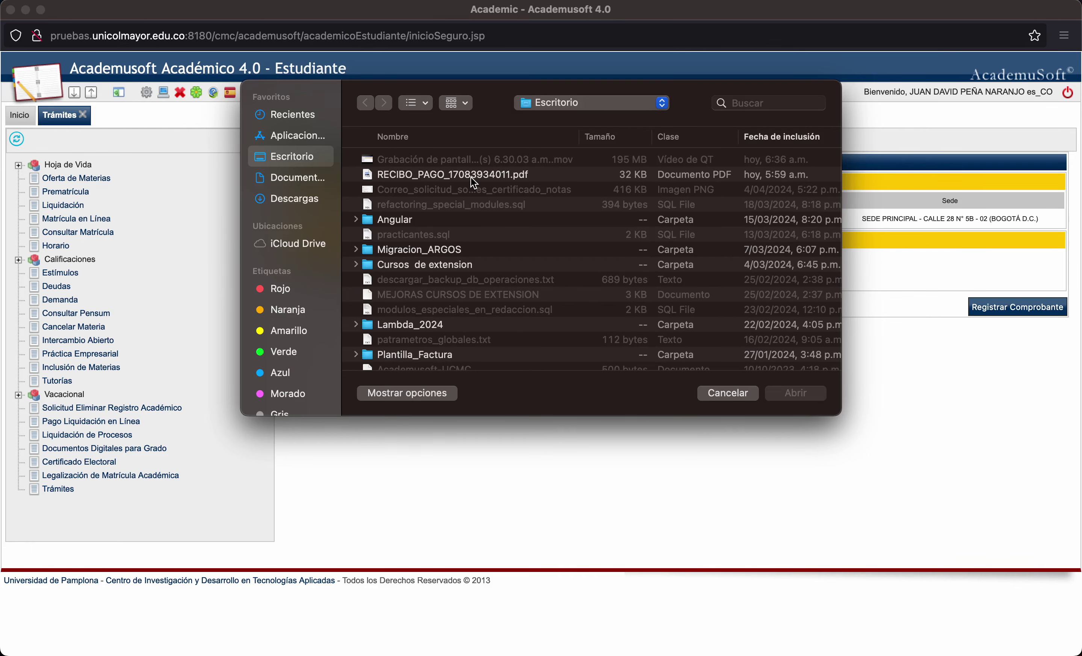
pyautogui.press('Return')
pyautogui.click(622, 259)
pyautogui.press('super+v')
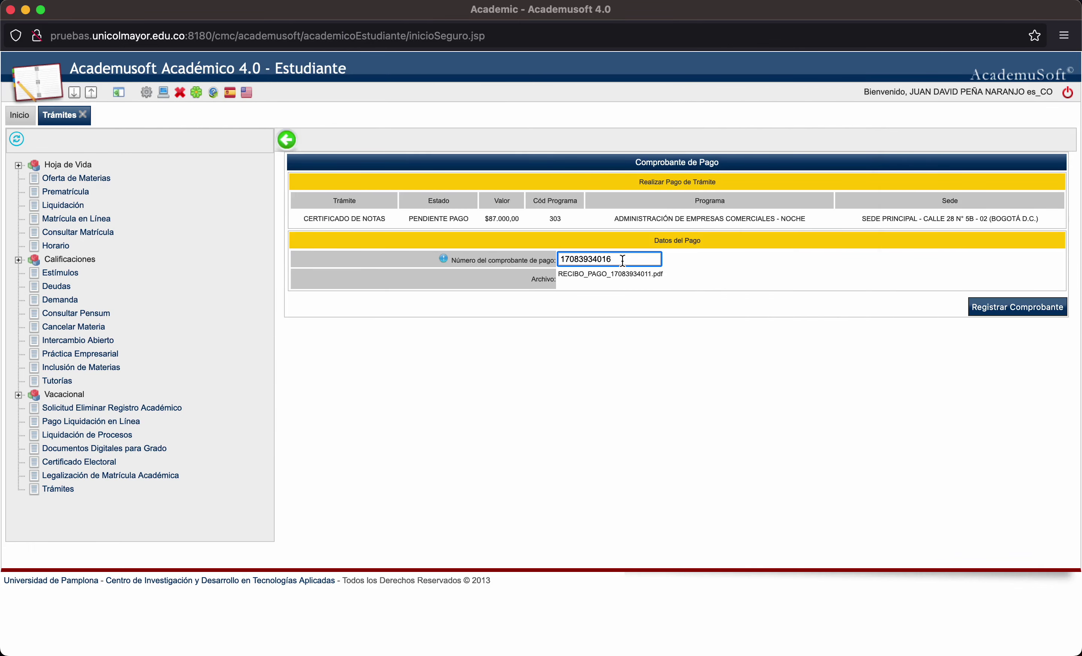
# Register the payment receipt, accept the confirmation, and return to the request details
pyautogui.click(1025, 311)
pyautogui.click(660, 400)
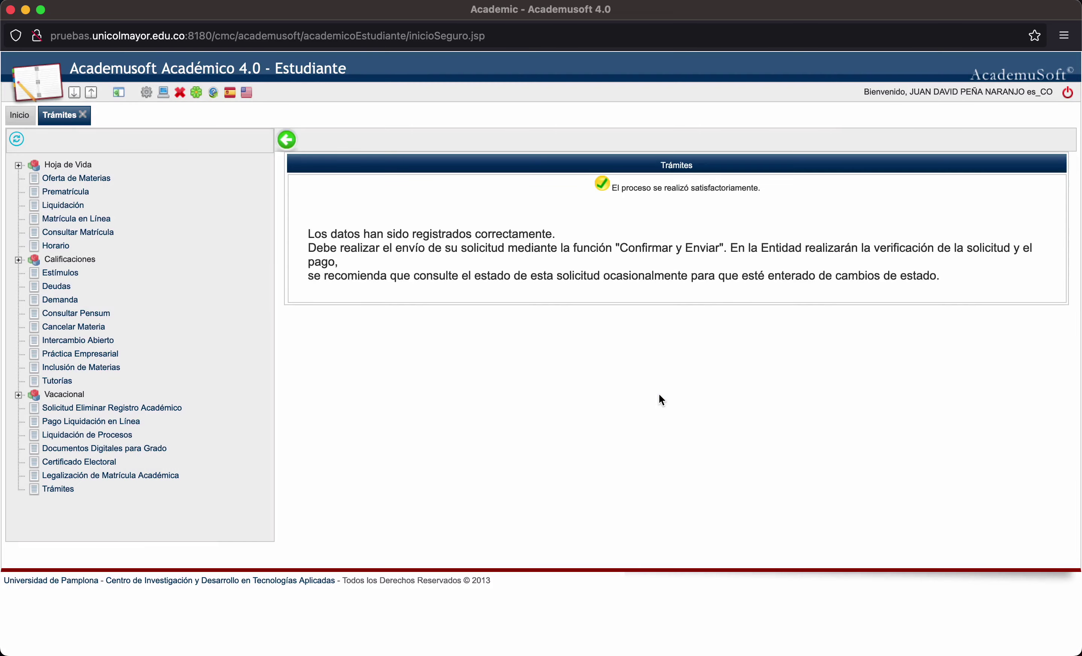
pyautogui.click(293, 142)
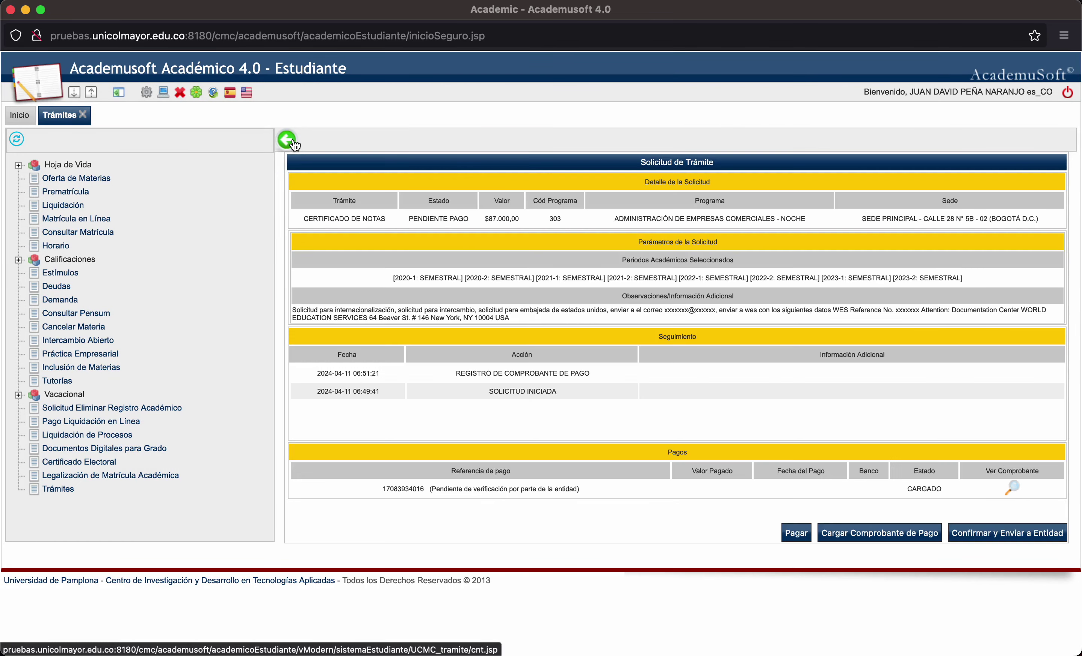
# Confirm and send the request to the entity, accept the confirmation, and return to the list of requests
pyautogui.click(1008, 537)
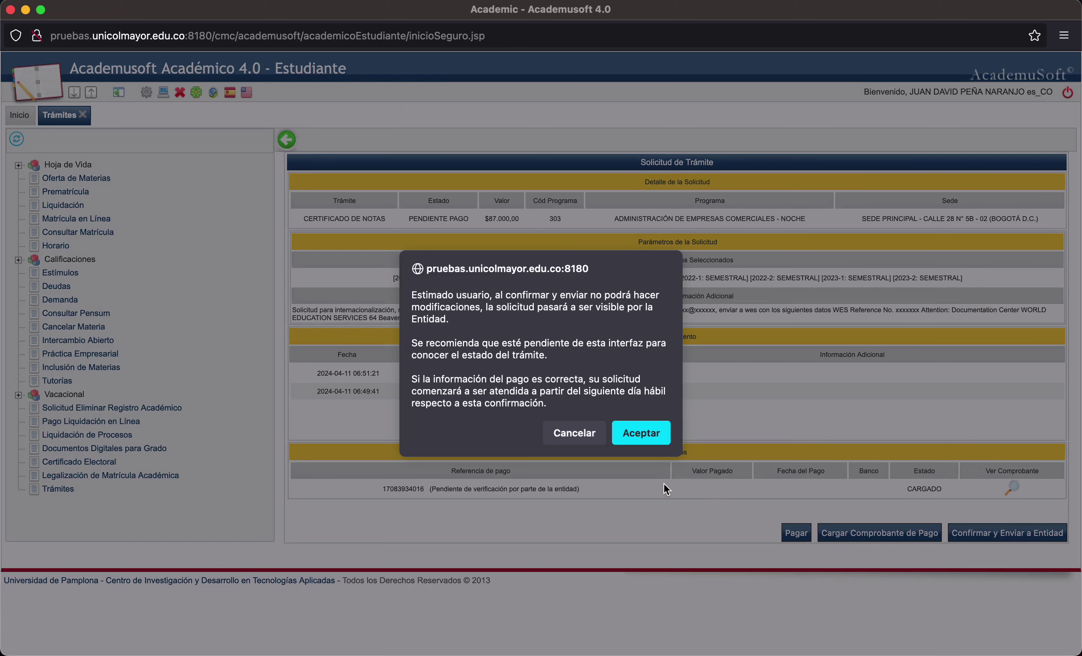
pyautogui.click(659, 439)
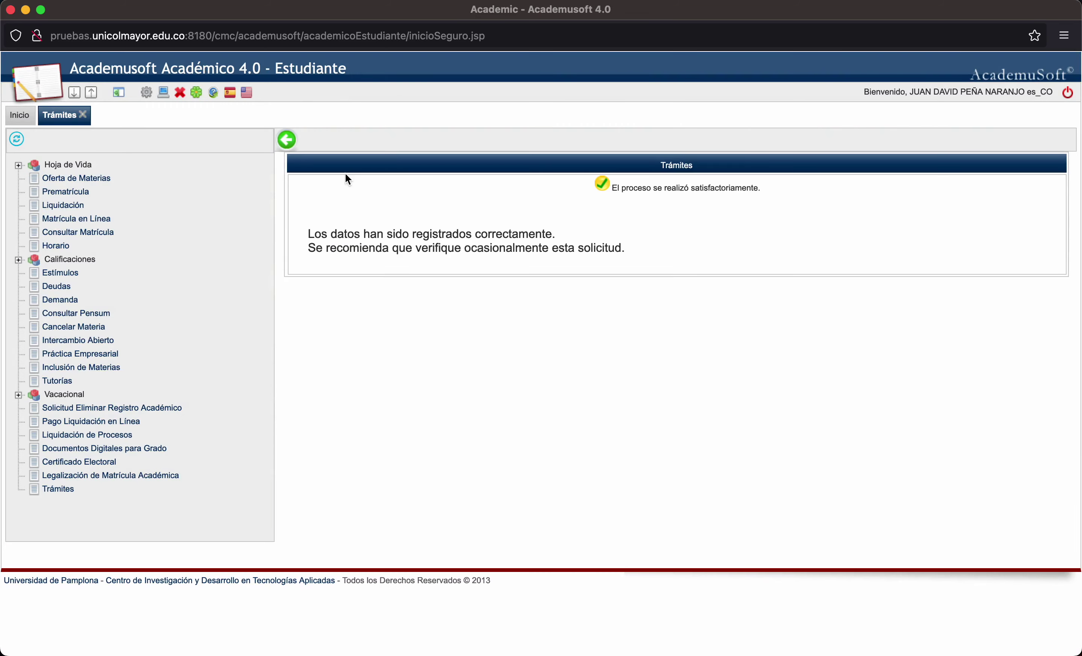
pyautogui.click(287, 140)
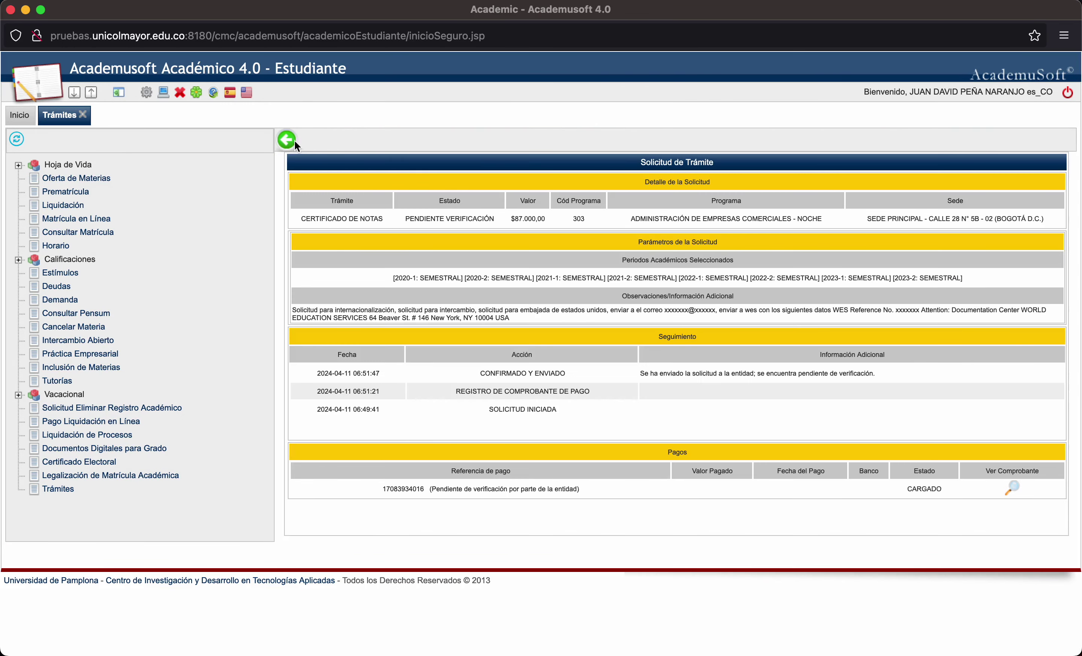
pyautogui.click(284, 140)
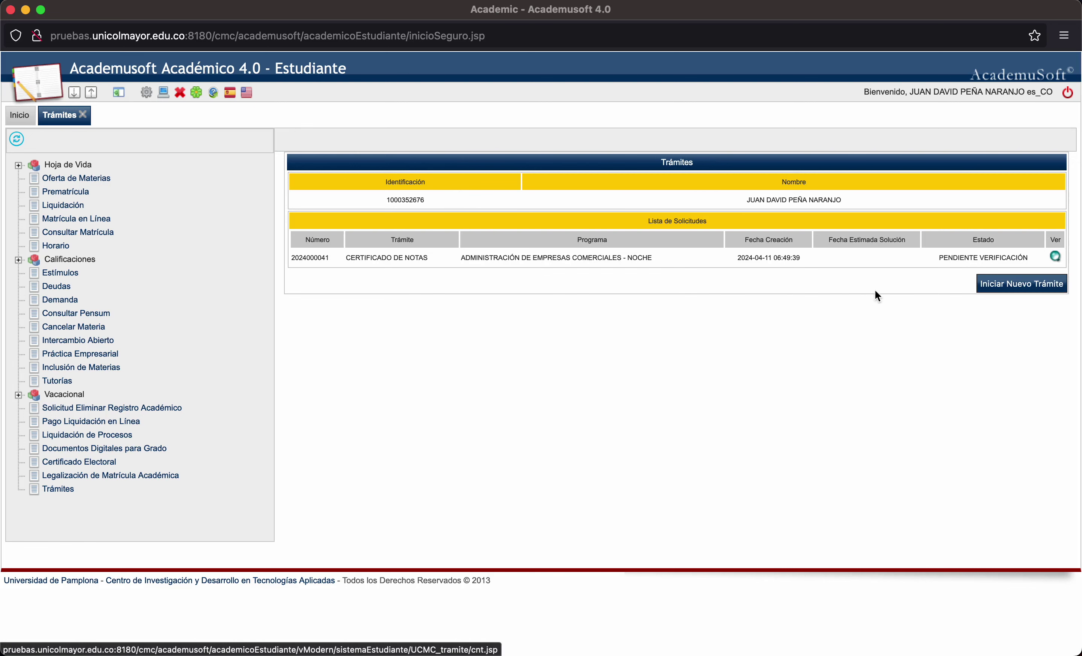